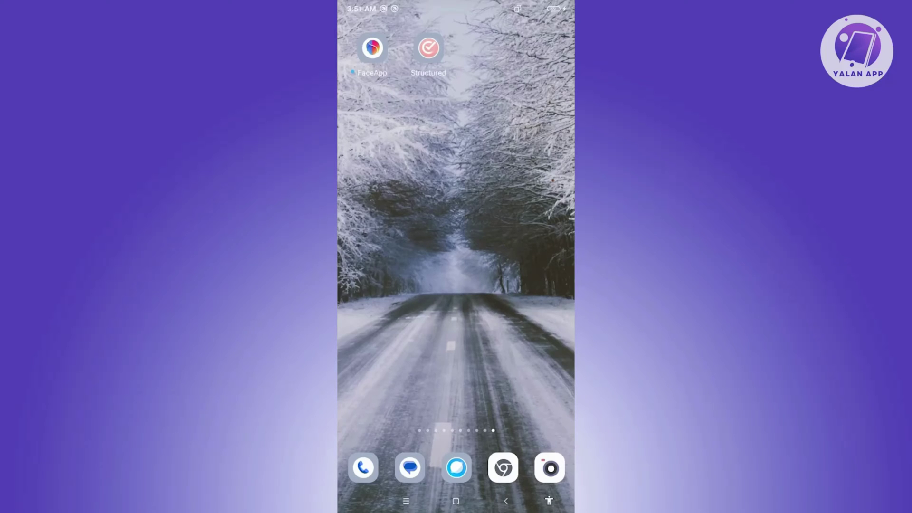
Launch Structured and show Friday 12 January, with only Wake up and Sleep well.
click(428, 48)
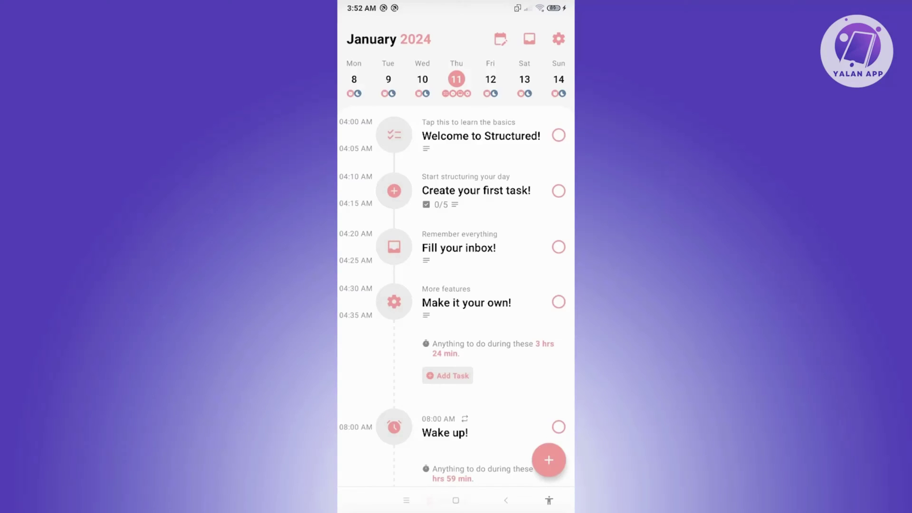
click(490, 80)
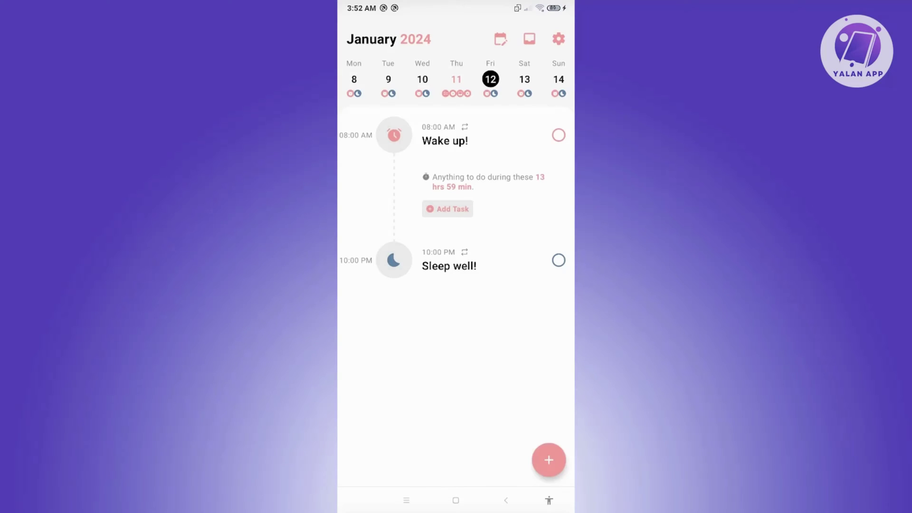
Draft a 'brush teeth' task for 1/12/24 from 8:30 to 8:45 AM, lasting 15 minutes.
click(548, 460)
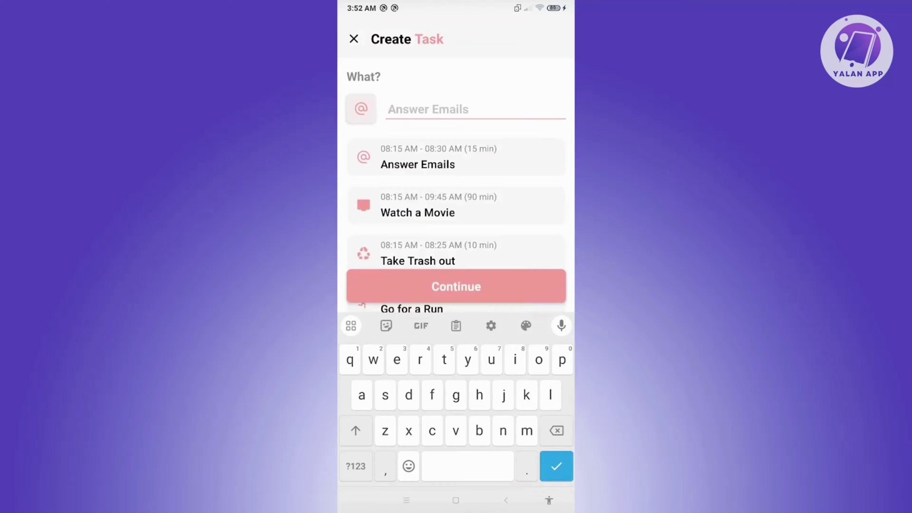
text(br)
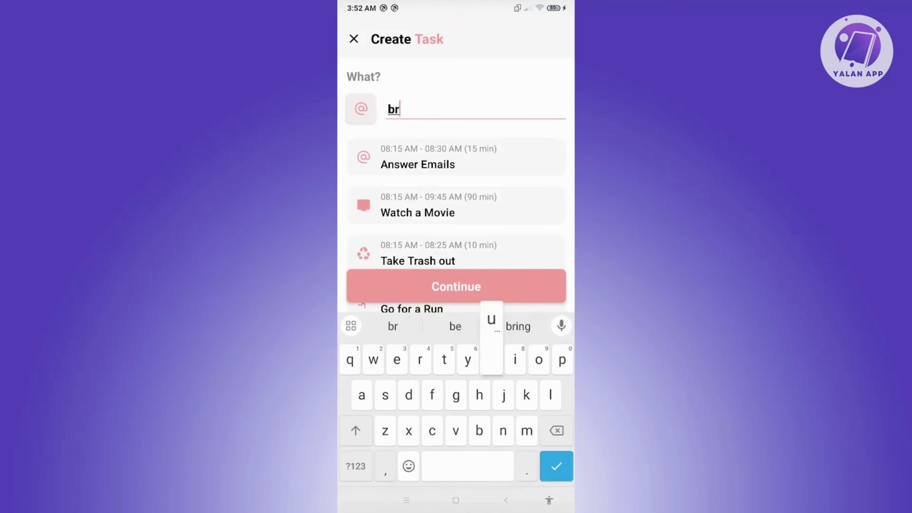
text(ush t)
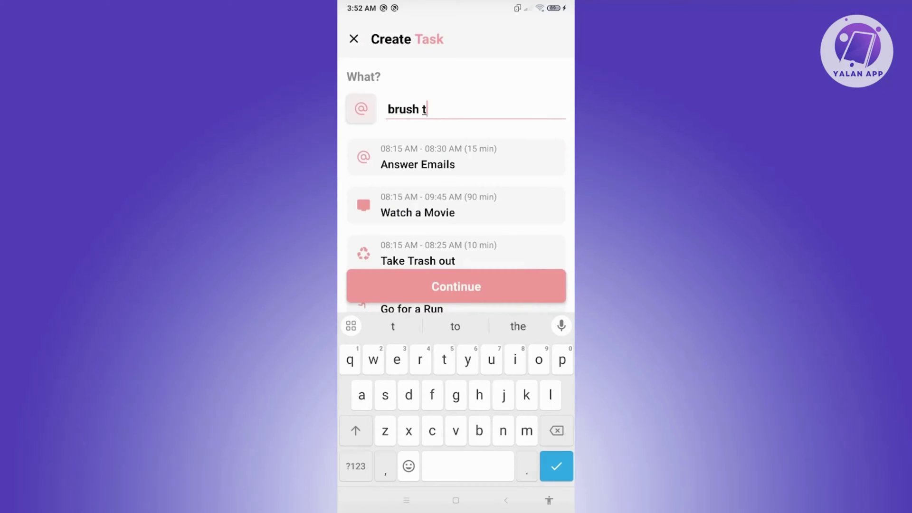
text(eeth)
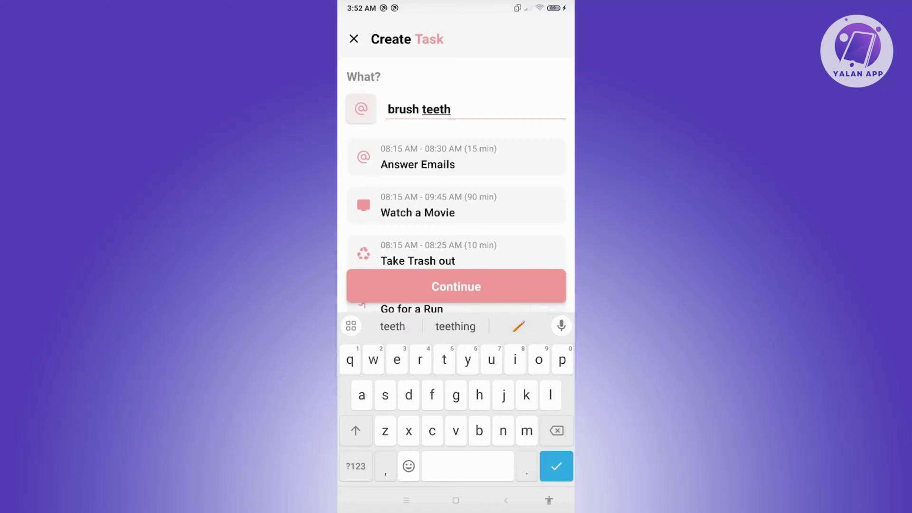
click(456, 286)
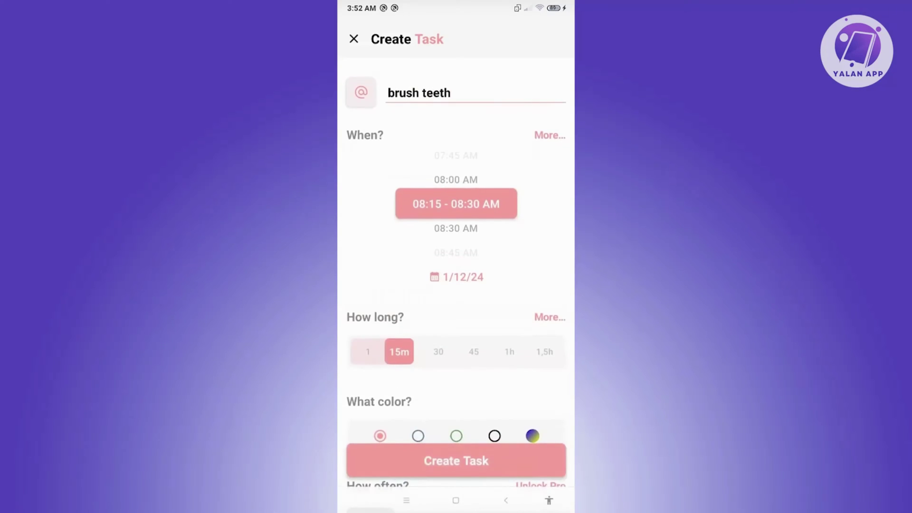
scroll(456, 204, down, 1)
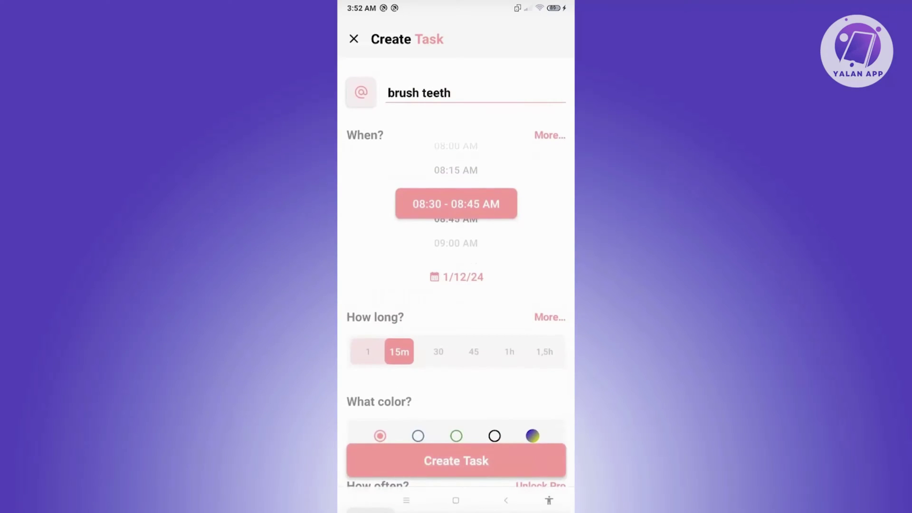
scroll(456, 204, up, 1)
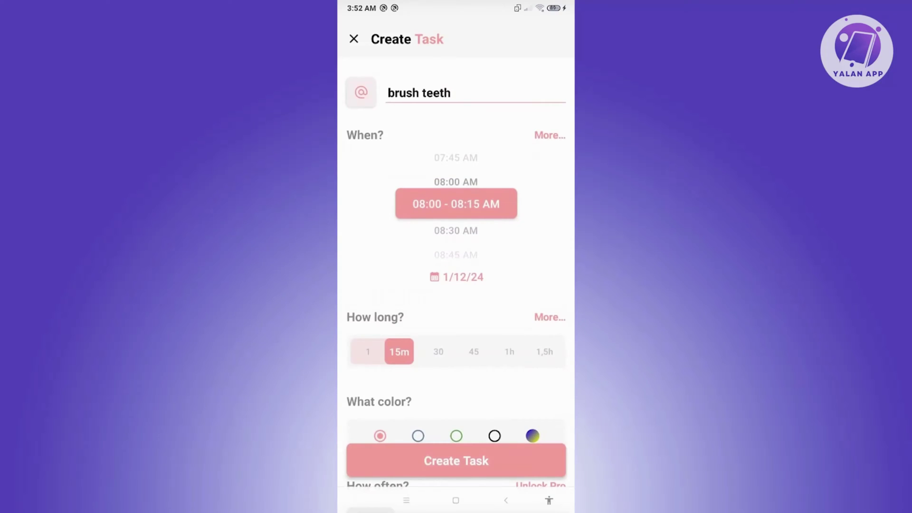
scroll(456, 204, down, 1)
scroll(456, 204, down, 1)
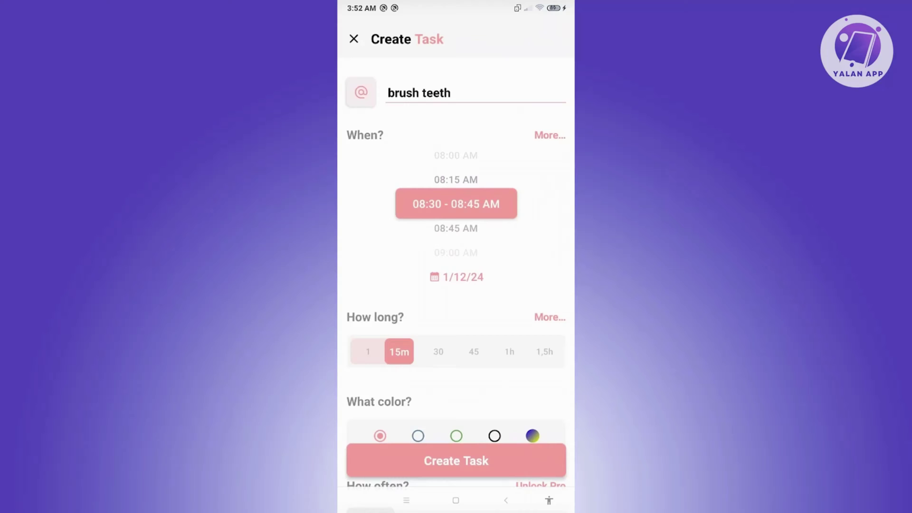
mouse_move(399, 351)
mouse_down()
mouse_move(509, 351)
mouse_move(437, 351)
mouse_up()
click(549, 317)
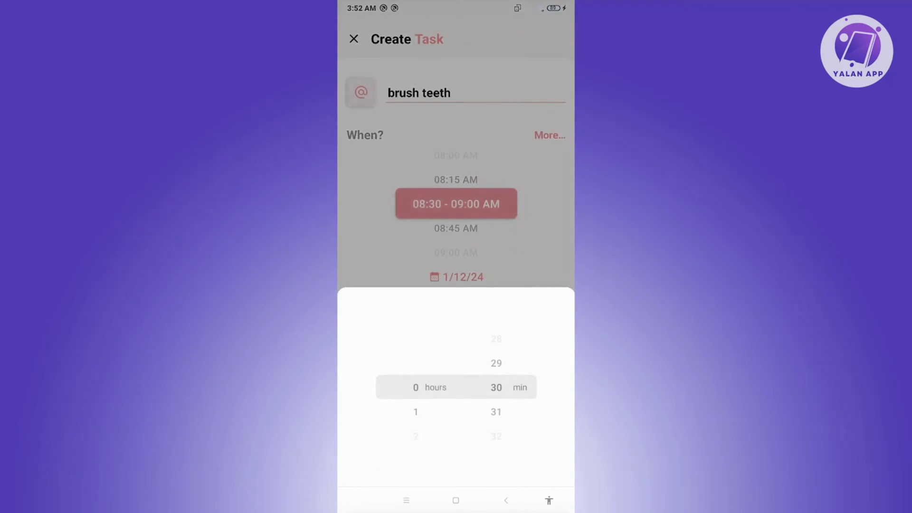
key(Escape)
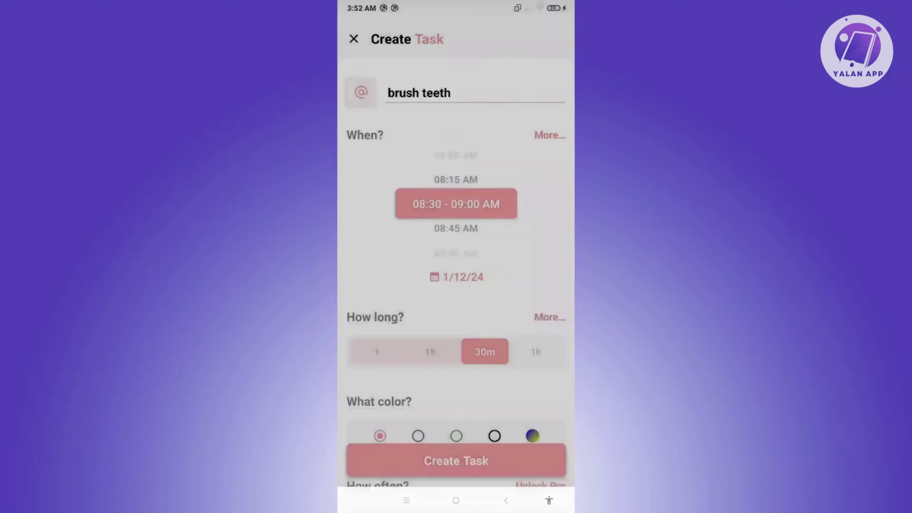
click(549, 317)
drag(416, 412, 415, 363)
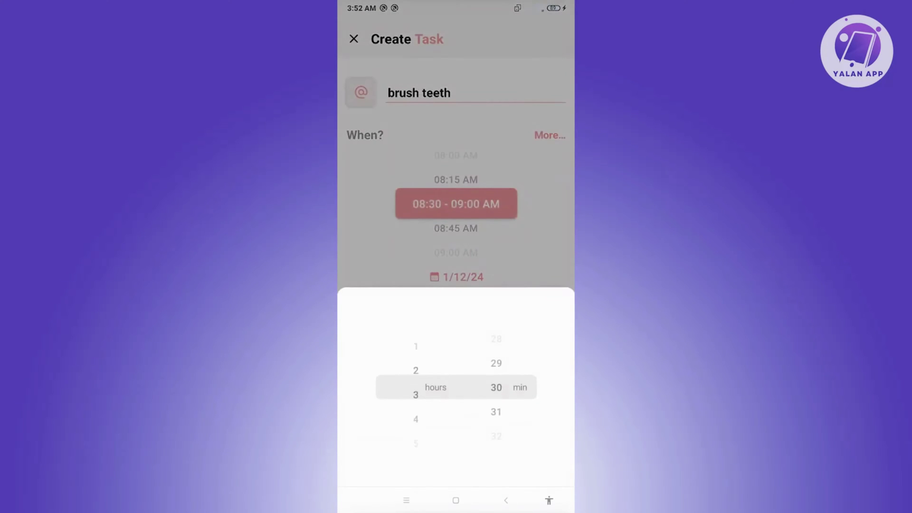
key(Escape)
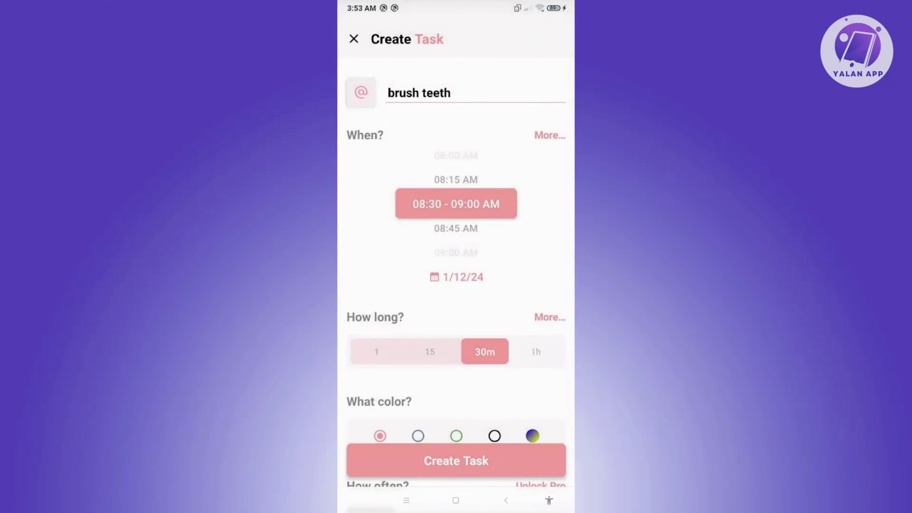
click(430, 352)
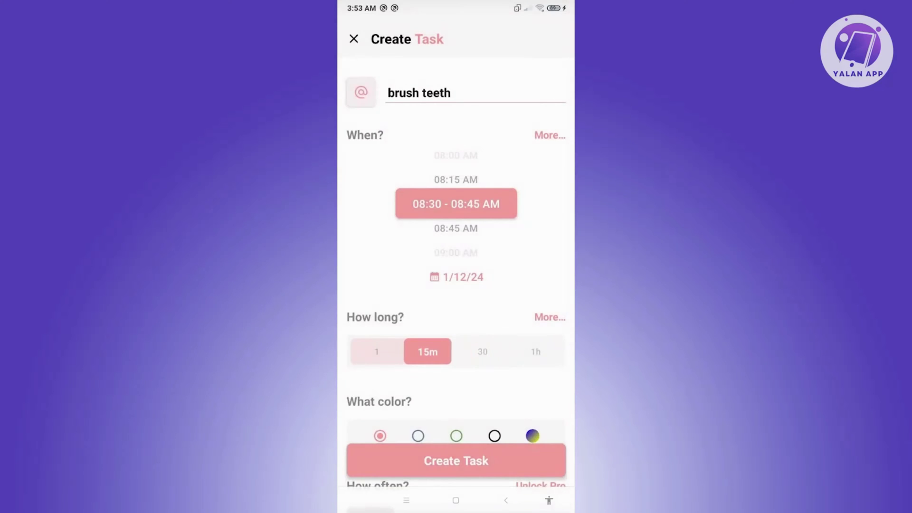
scroll(456, 285, down, 3)
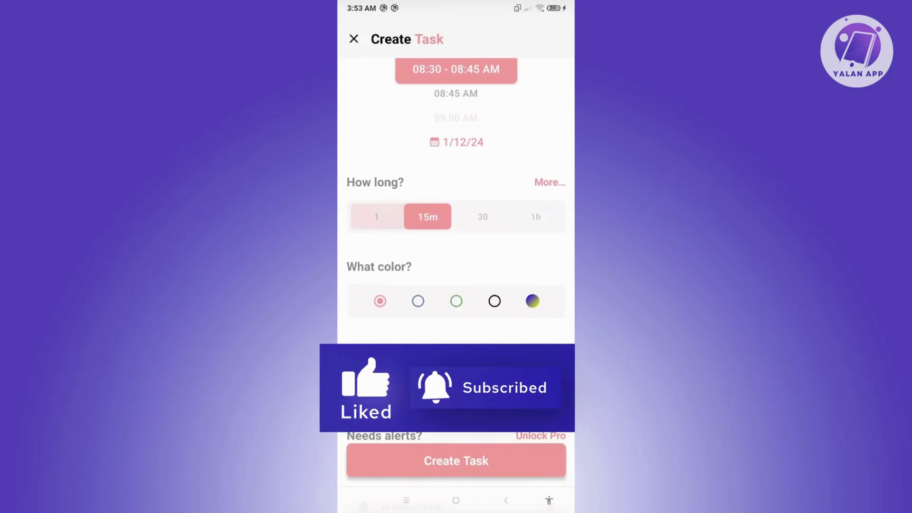
Set the brush teeth task colour to blue-grey.
click(417, 301)
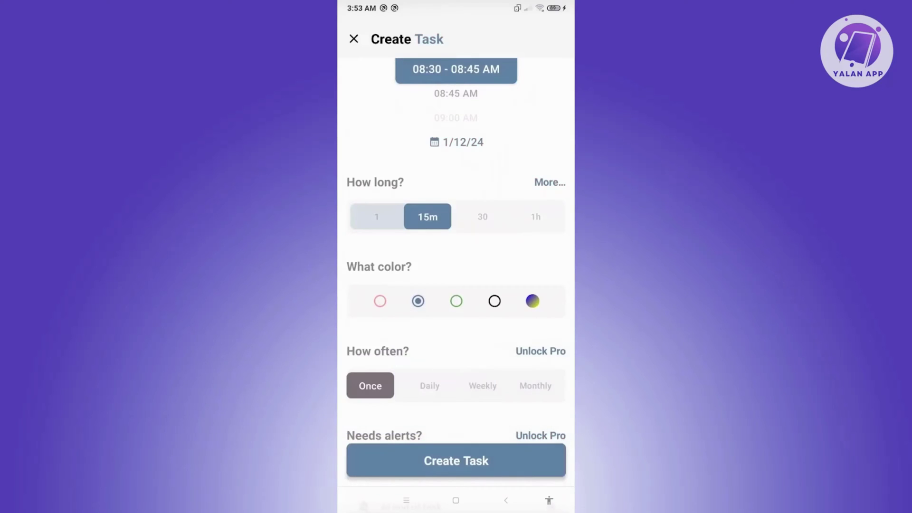
scroll(455, 285, up, 1)
scroll(456, 271, up, 1)
scroll(456, 271, down, 2)
scroll(456, 270, down, 2)
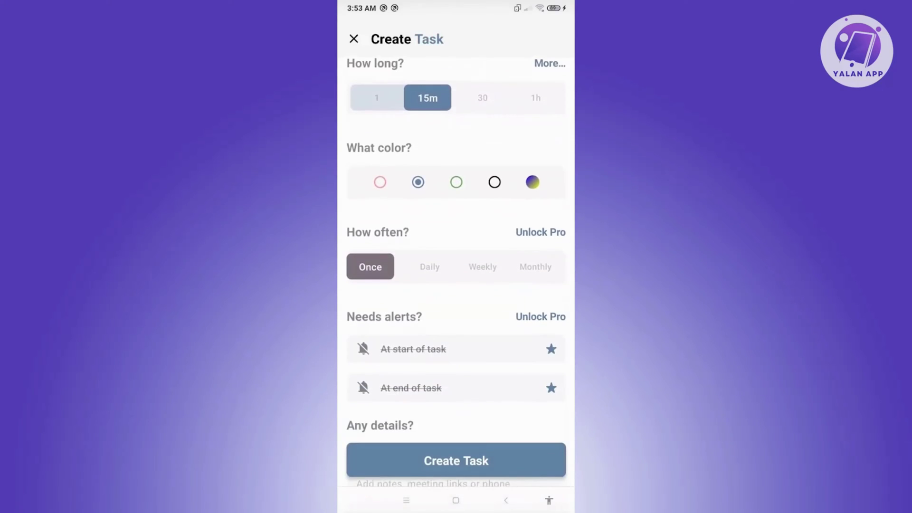
scroll(456, 285, down, 1)
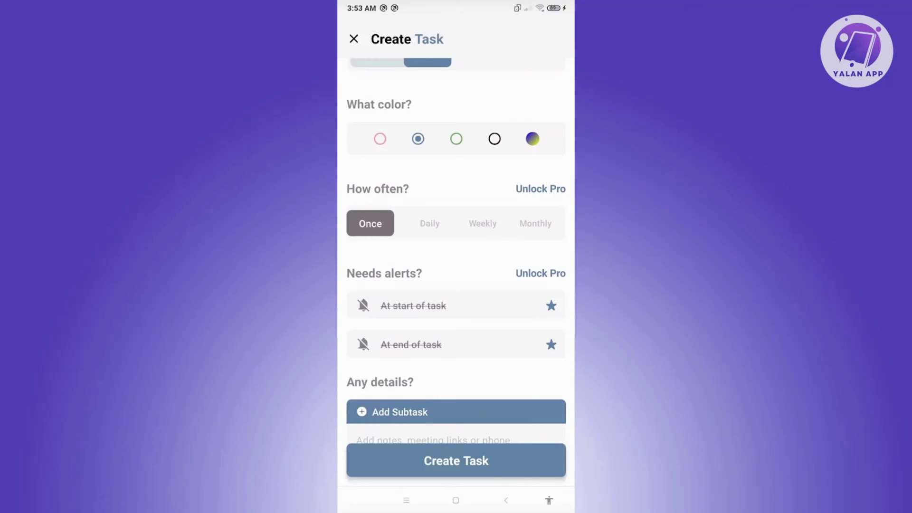
Open the Structured Pro offer, then leave it and return to the brush teeth draft.
click(430, 223)
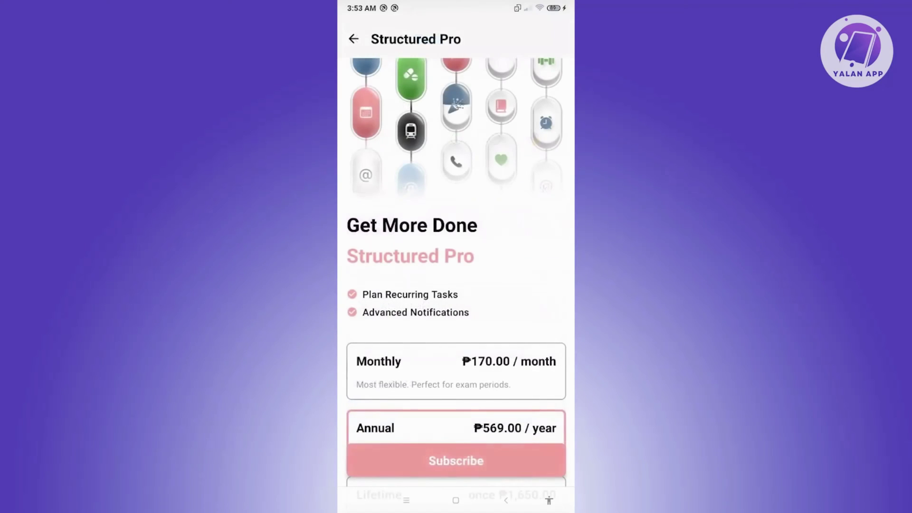
scroll(456, 320, down, 3)
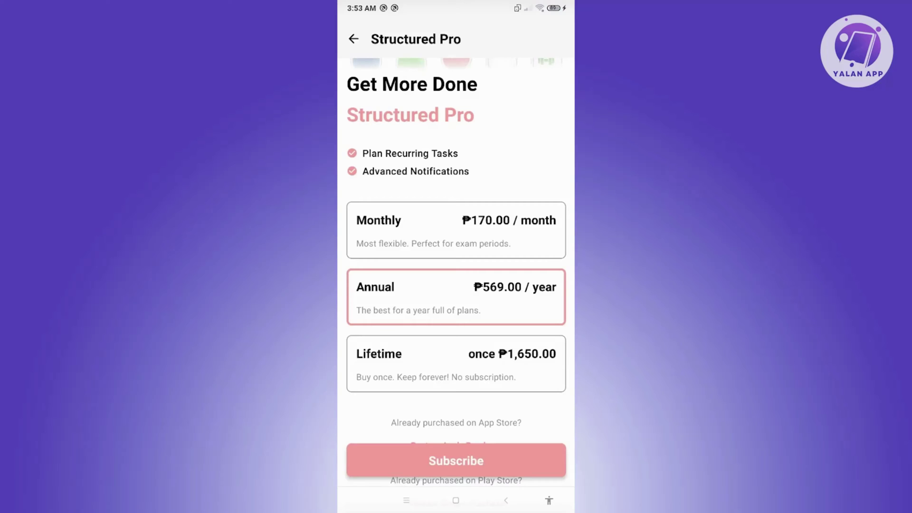
scroll(456, 286, up, 3)
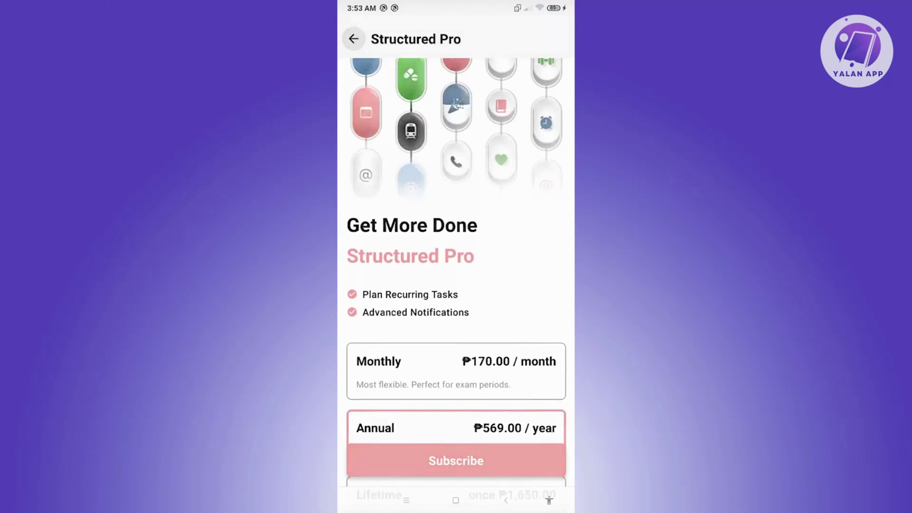
key(Escape)
scroll(456, 249, down, 1)
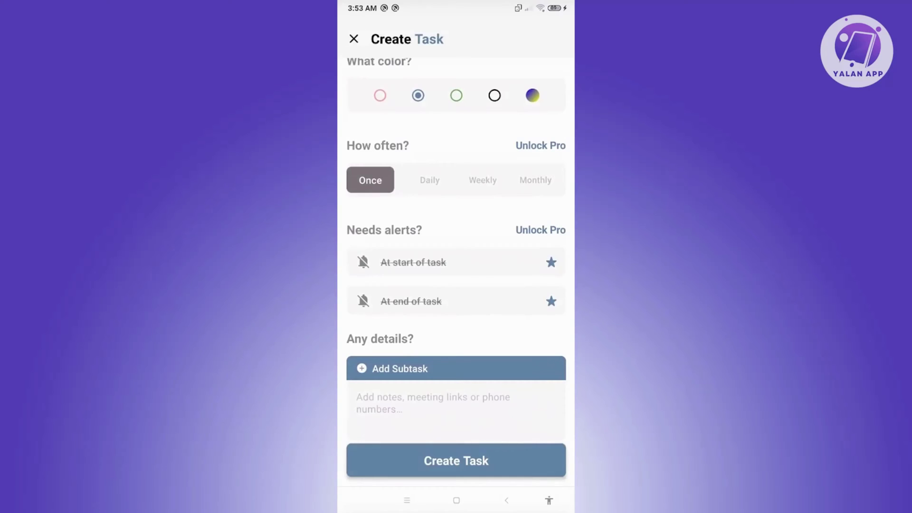
scroll(456, 249, down, 1)
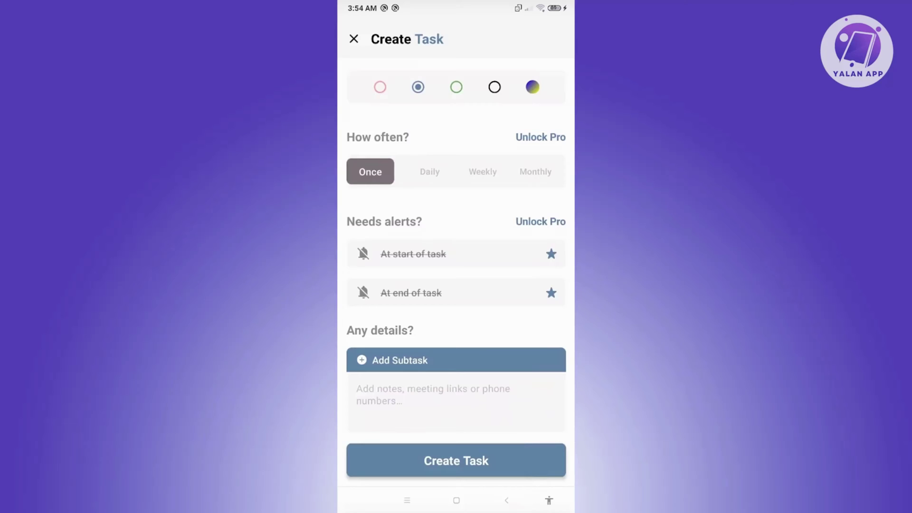
Add one subtask and save brush teeth for 8:30–8:45 AM on January 12.
click(400, 360)
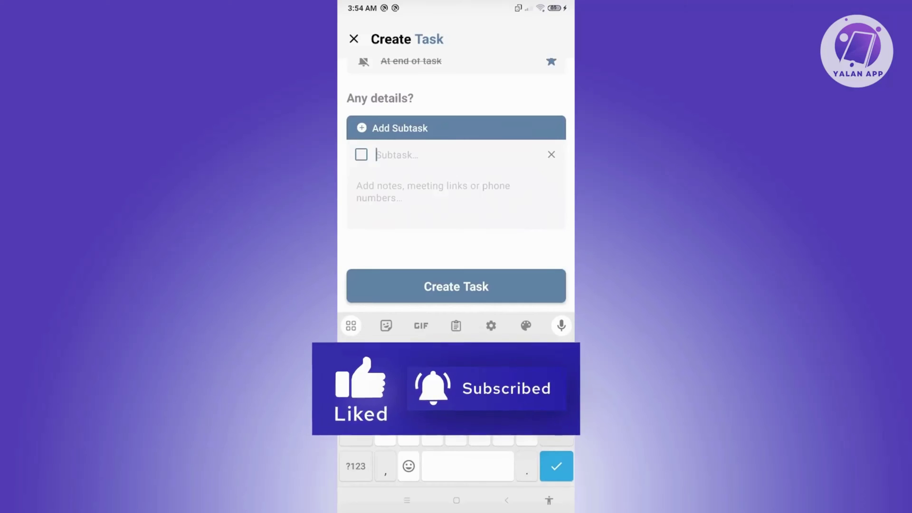
key(Escape)
scroll(456, 250, up, 5)
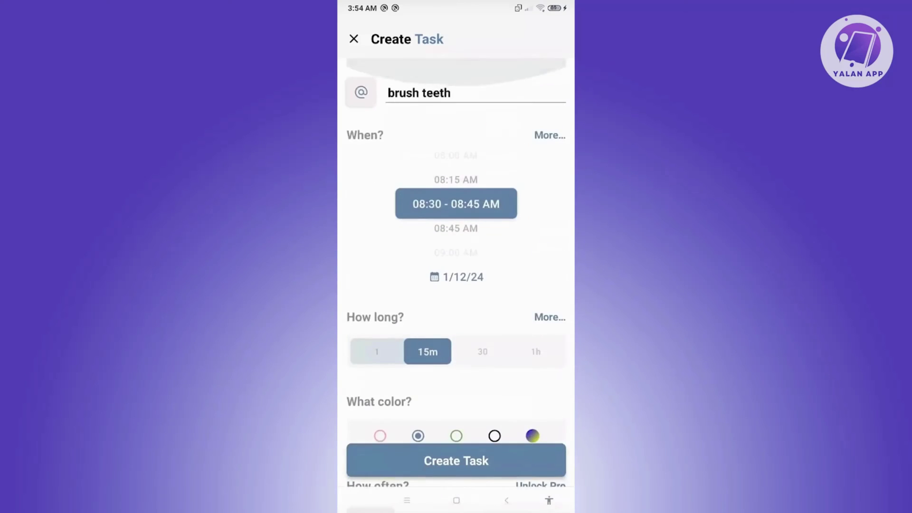
click(455, 460)
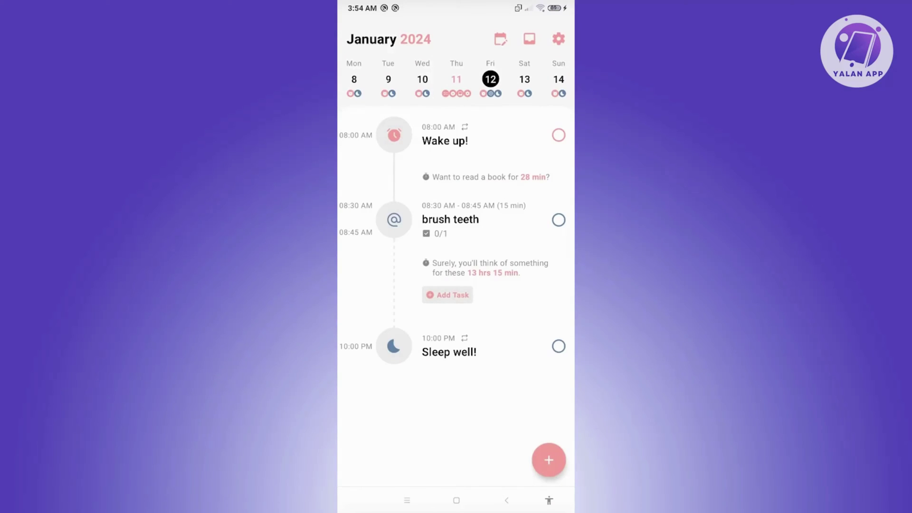
click(548, 459)
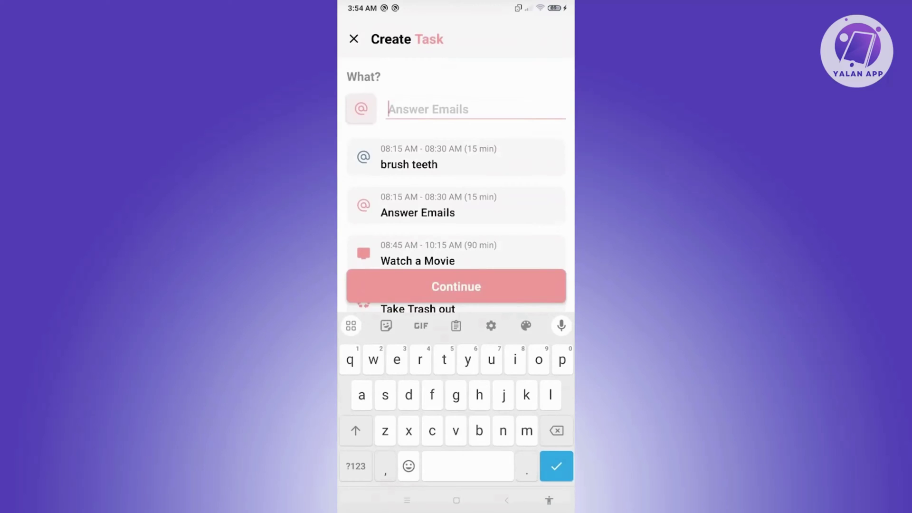
click(354, 38)
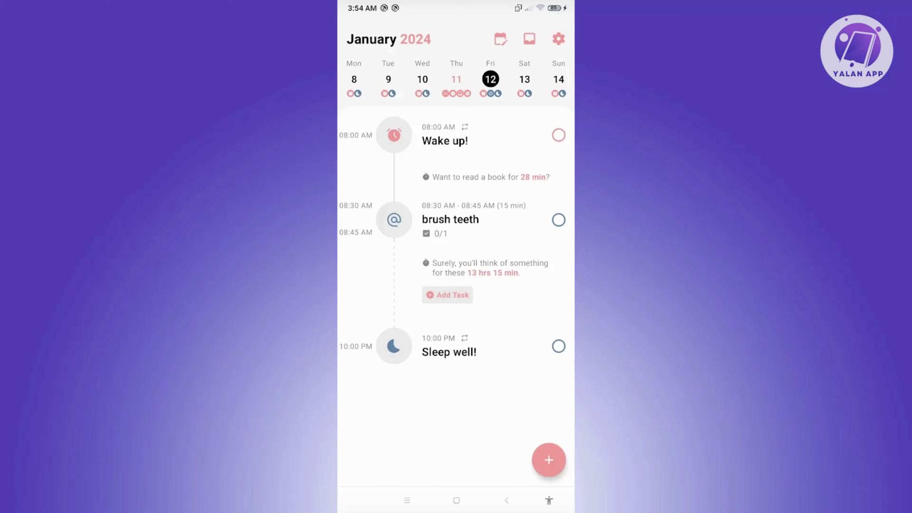
click(529, 38)
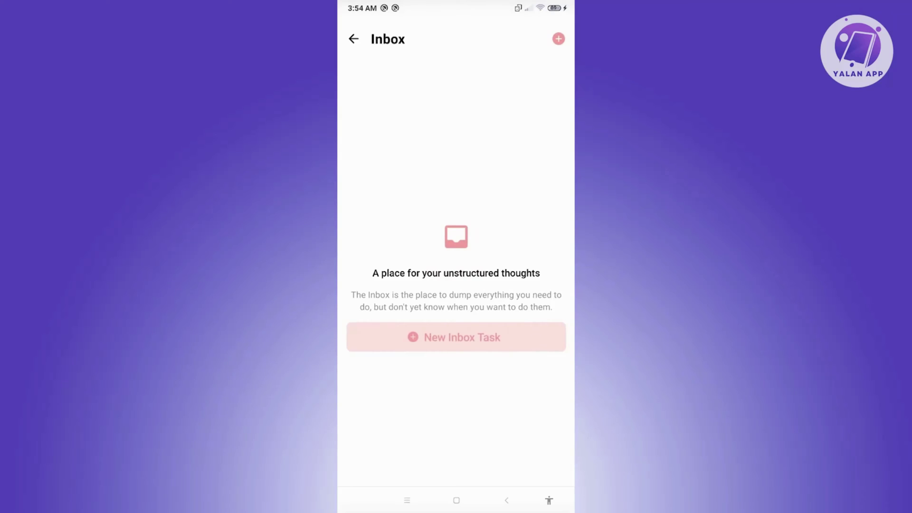
click(456, 337)
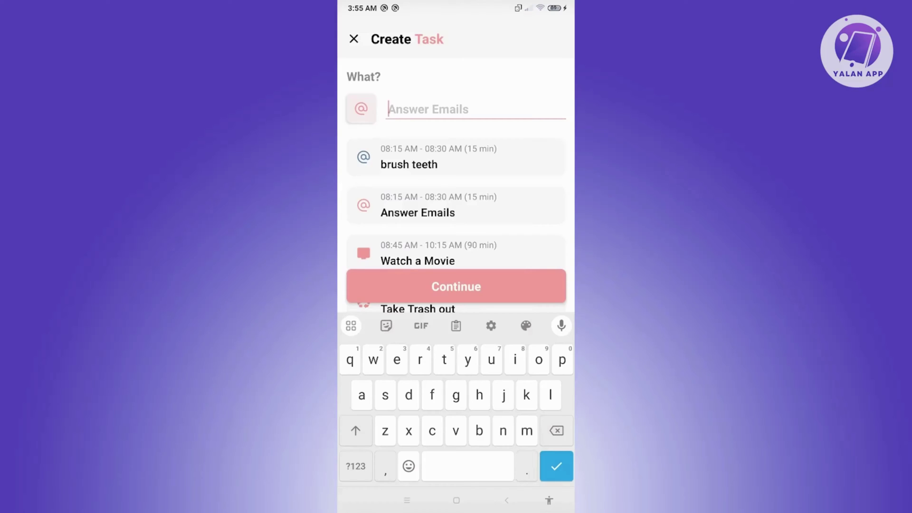
click(354, 39)
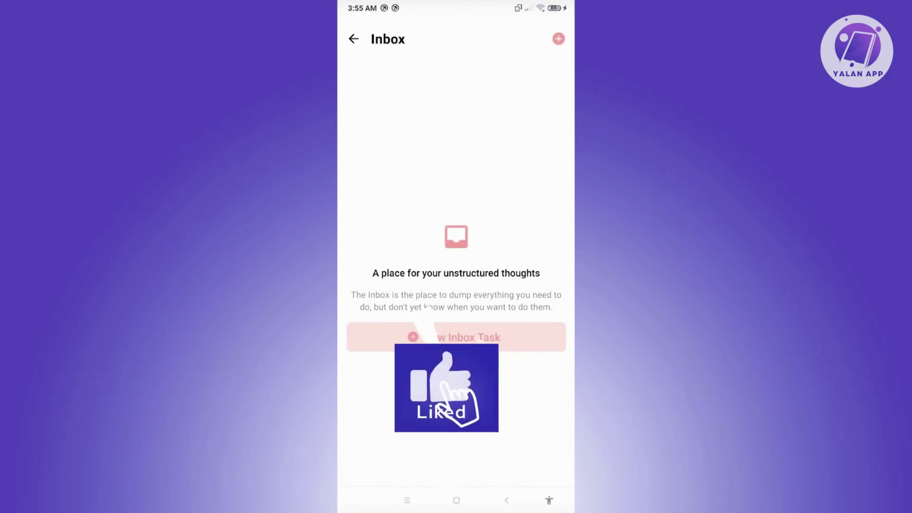
click(353, 40)
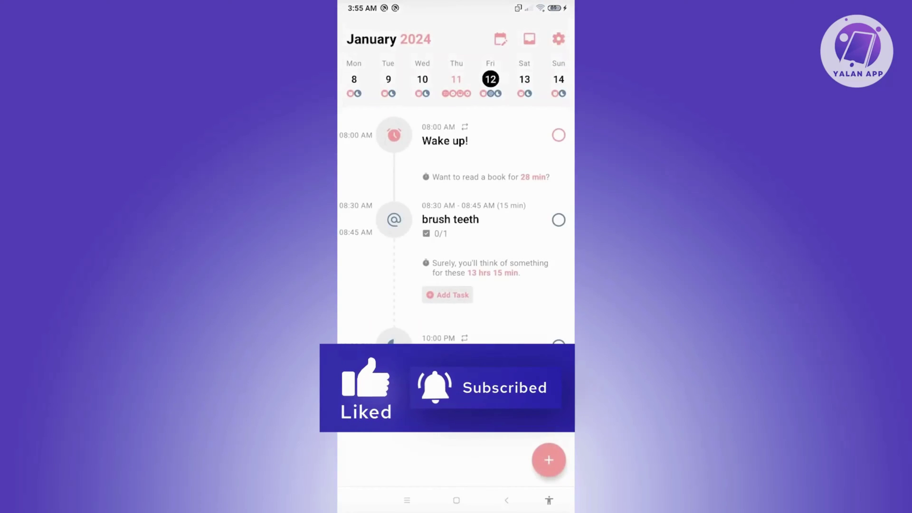
Set the Appearance background colour to Dark and return to the Settings list.
click(557, 39)
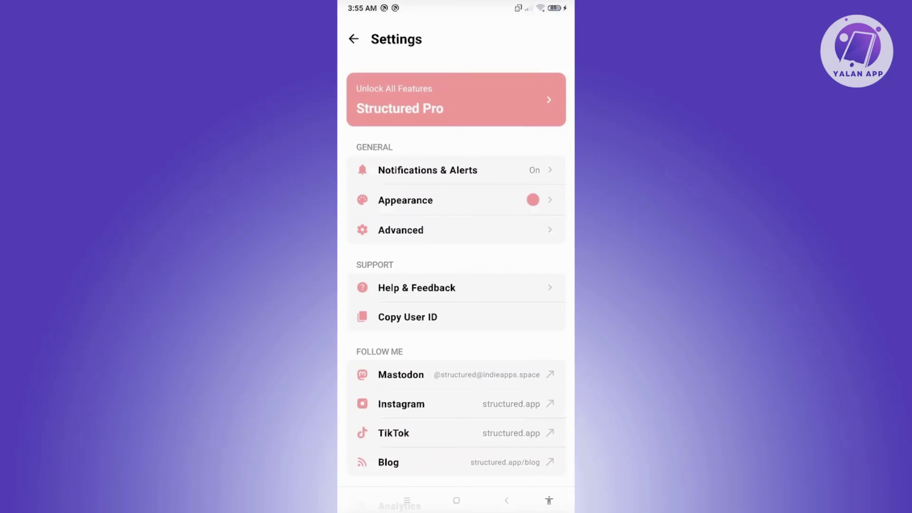
scroll(456, 321, down, 1)
click(406, 149)
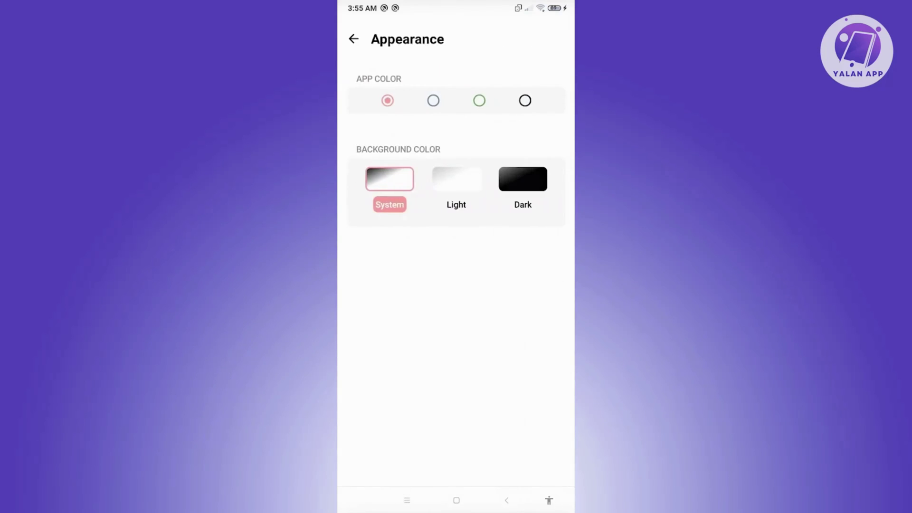
click(522, 180)
click(353, 39)
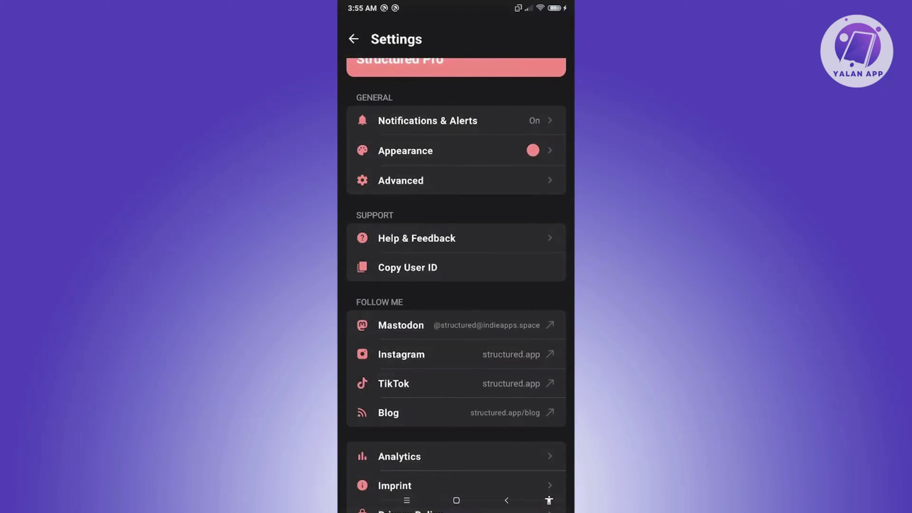
scroll(456, 285, down, 1)
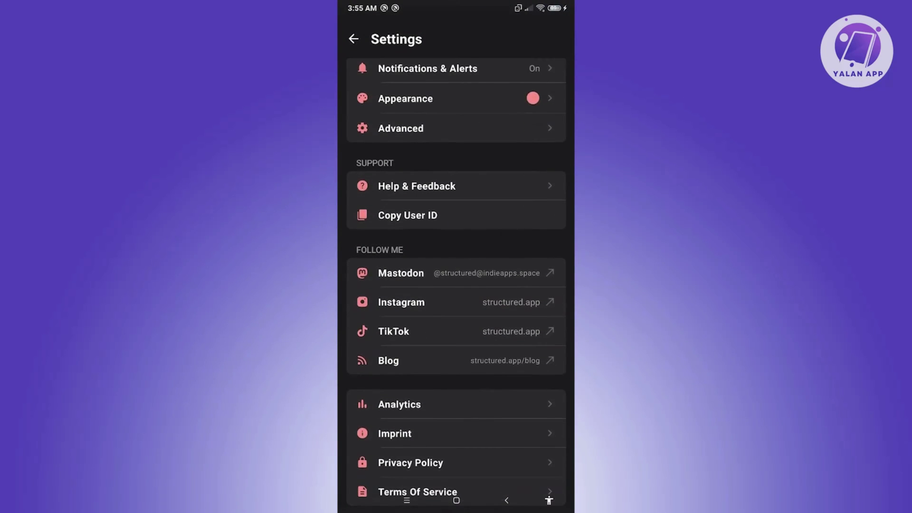
scroll(456, 285, down, 1)
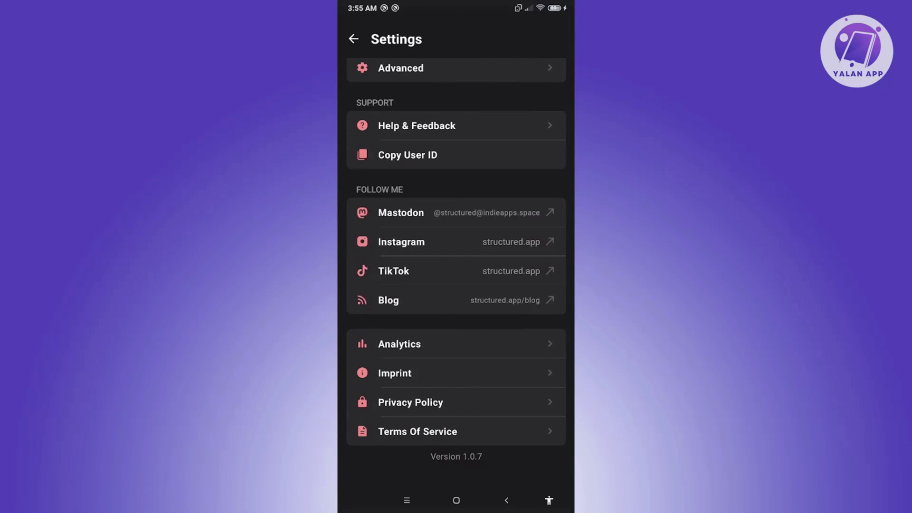
scroll(457, 285, up, 3)
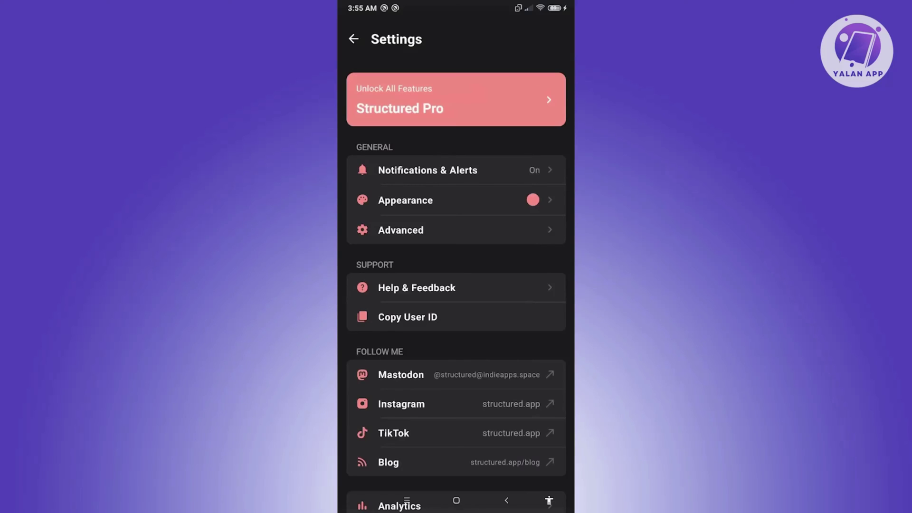
Leave Settings for the dark-themed Friday 12 January timeline.
click(354, 38)
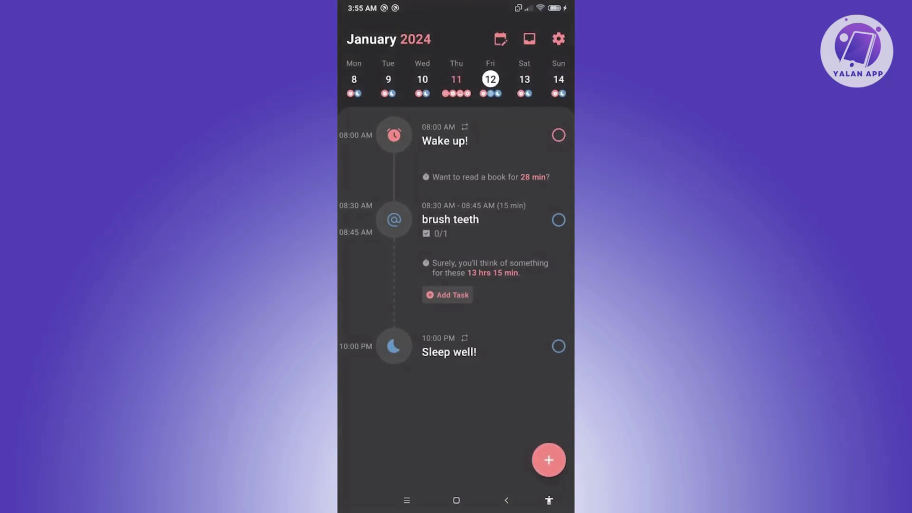